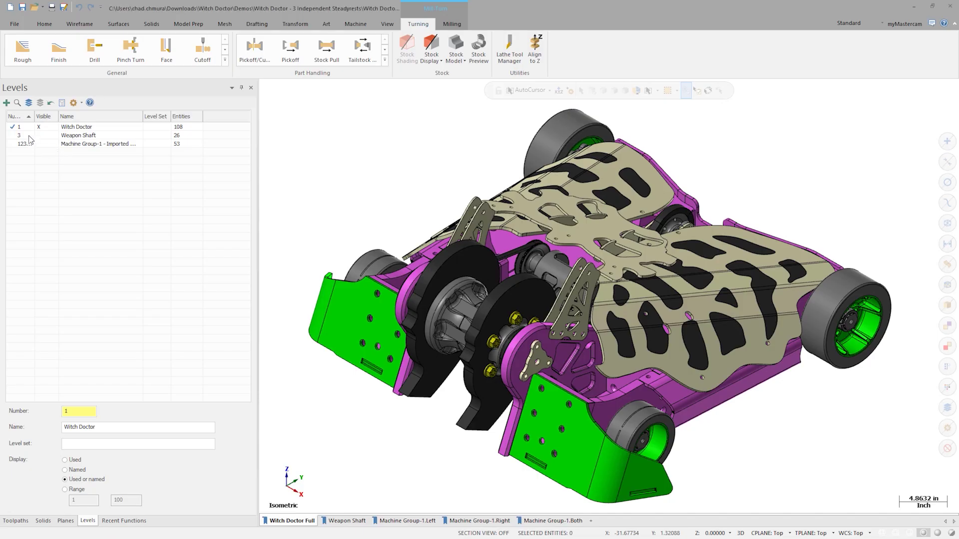
# - Make level 3 Weapon Shaft the main level and hide the Witch Doctor robot level
pyautogui.click(30, 136)
pyautogui.click(43, 127)
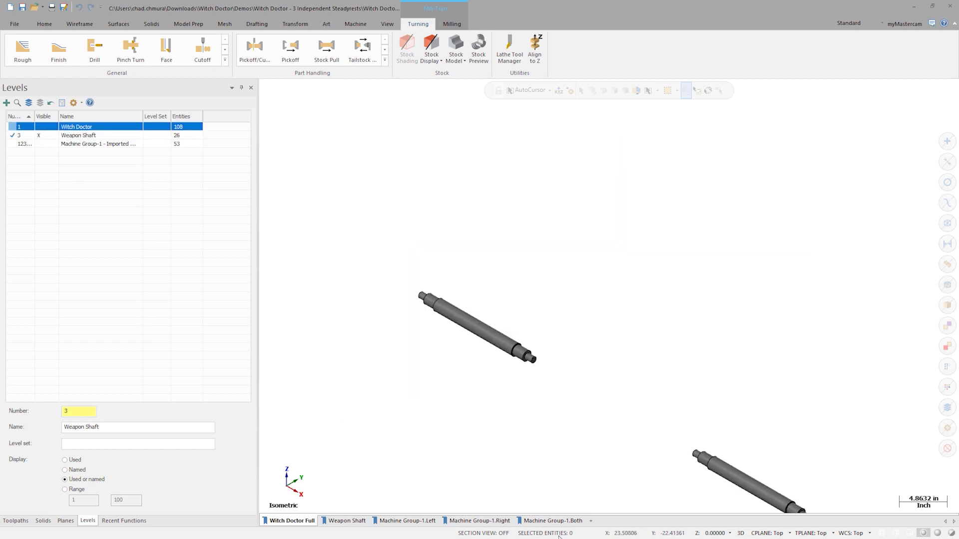
pyautogui.click(554, 521)
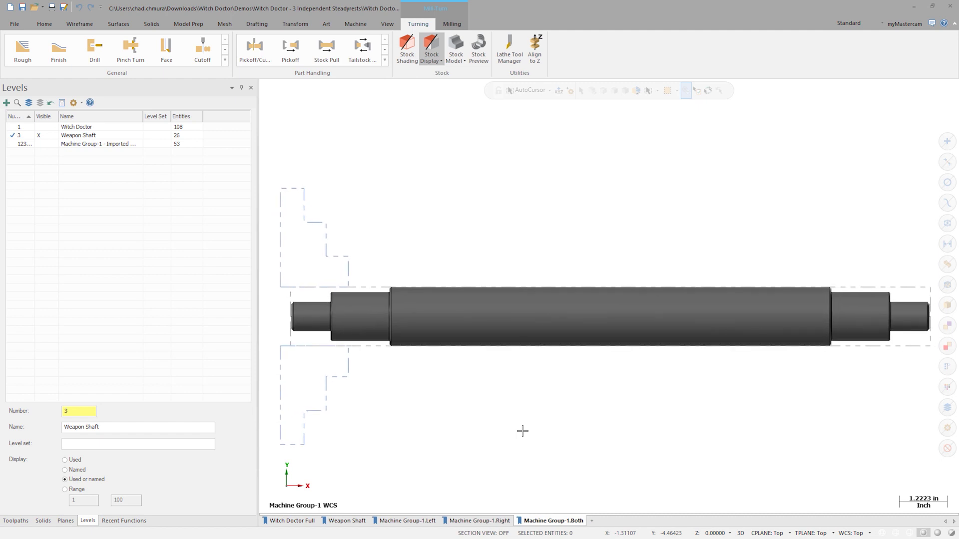
# - Add a Steady Rest operation that unclamps the left steady rest
pyautogui.click(385, 60)
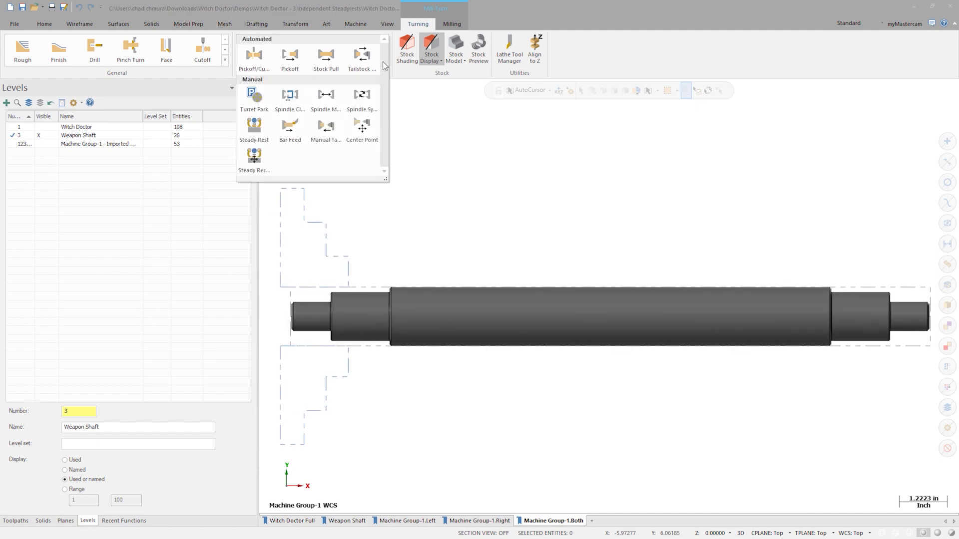
pyautogui.click(254, 126)
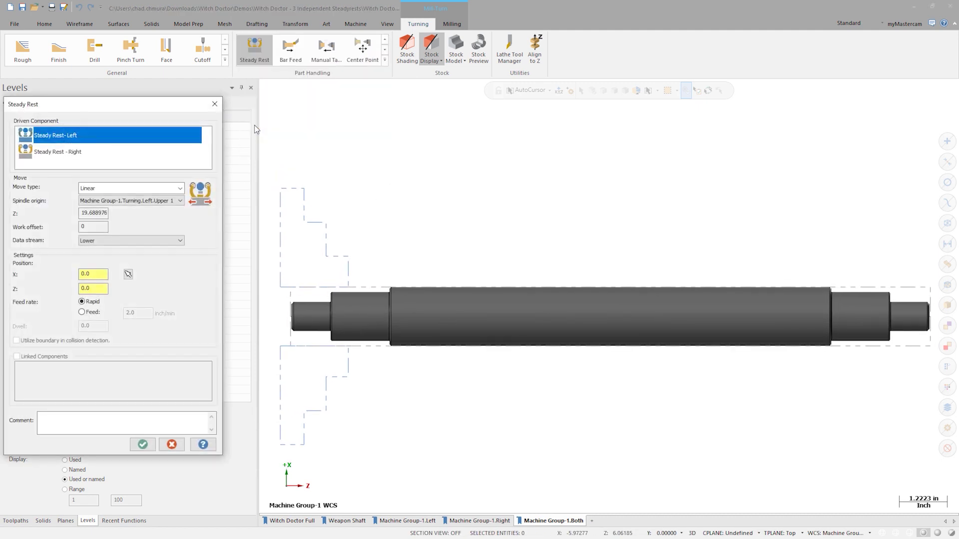
pyautogui.click(181, 188)
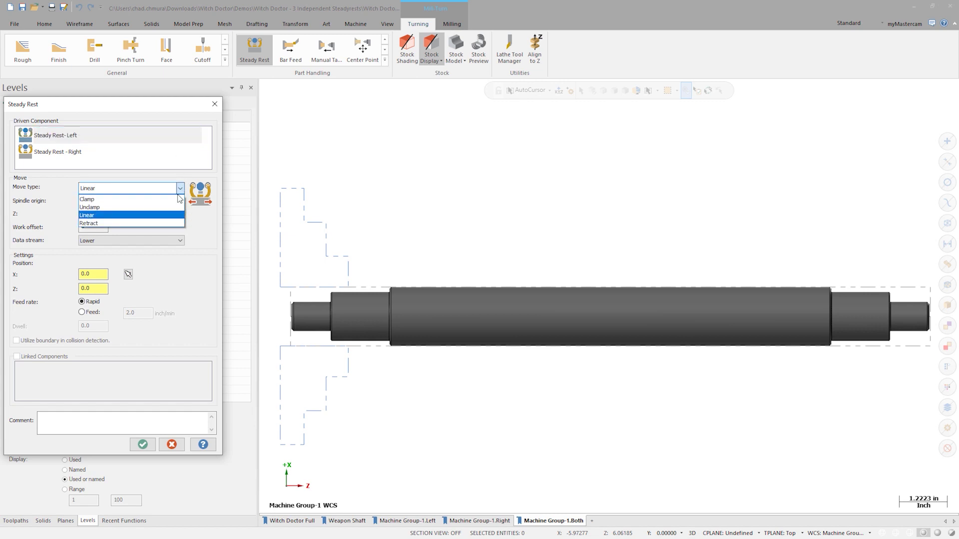
pyautogui.click(166, 214)
pyautogui.click(142, 445)
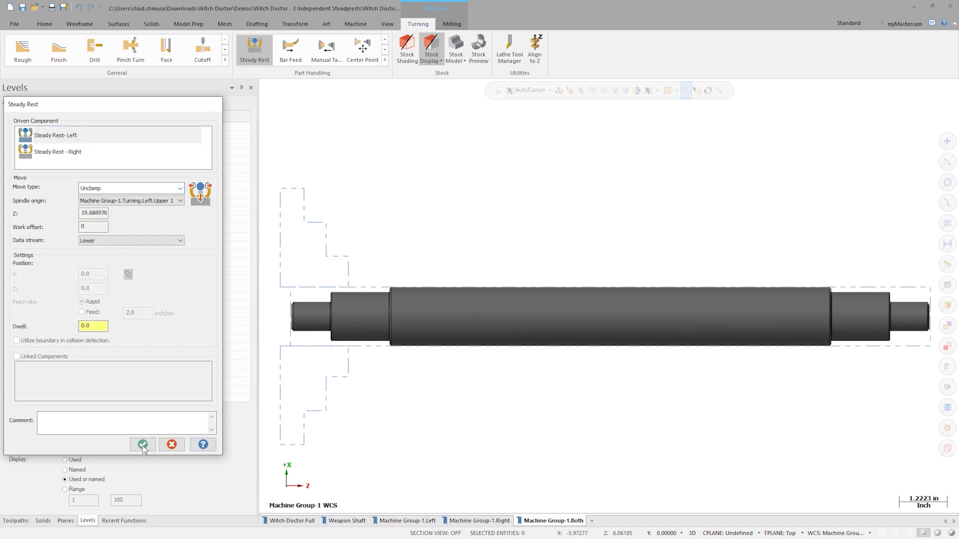
# - Add a second Steady Rest operation that unclamps the right steady rest
pyautogui.click(255, 48)
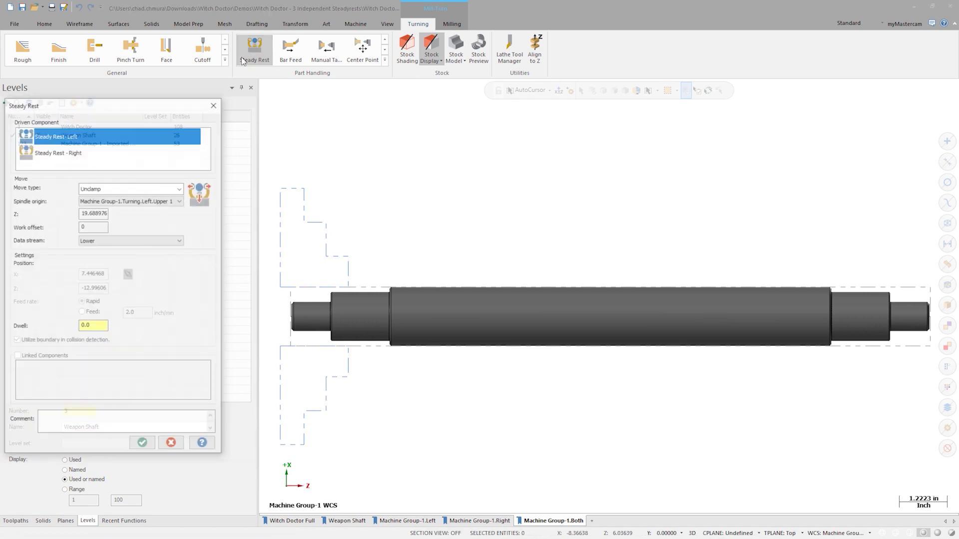
pyautogui.click(83, 153)
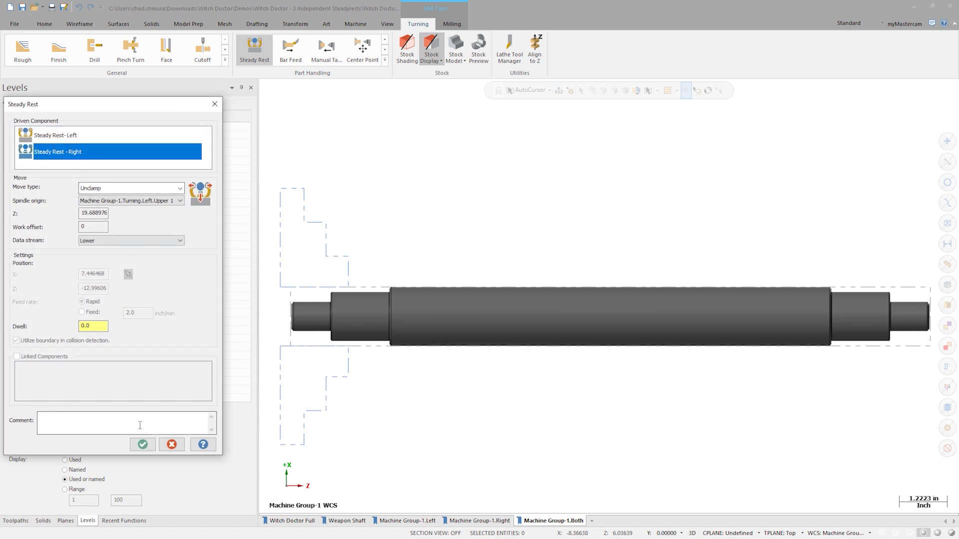
pyautogui.click(142, 444)
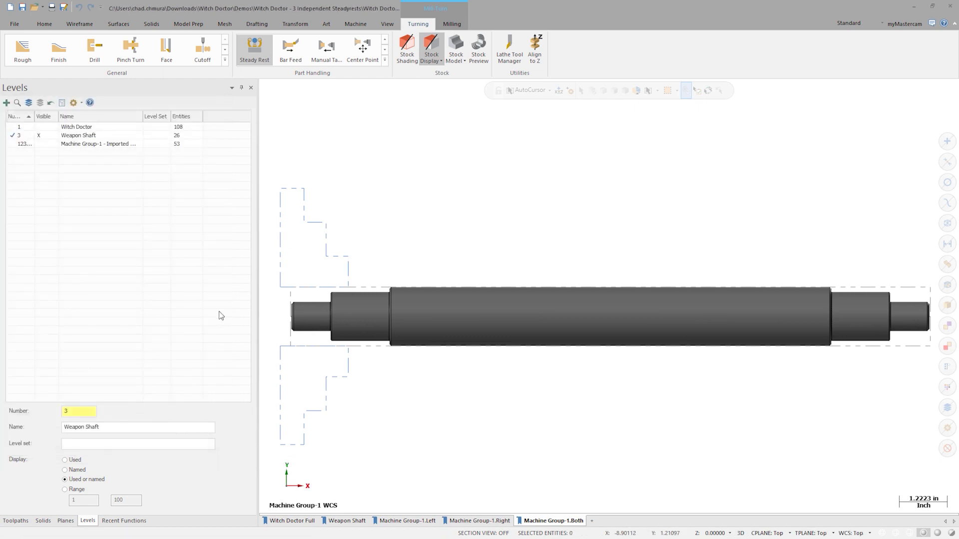
pyautogui.click(16, 521)
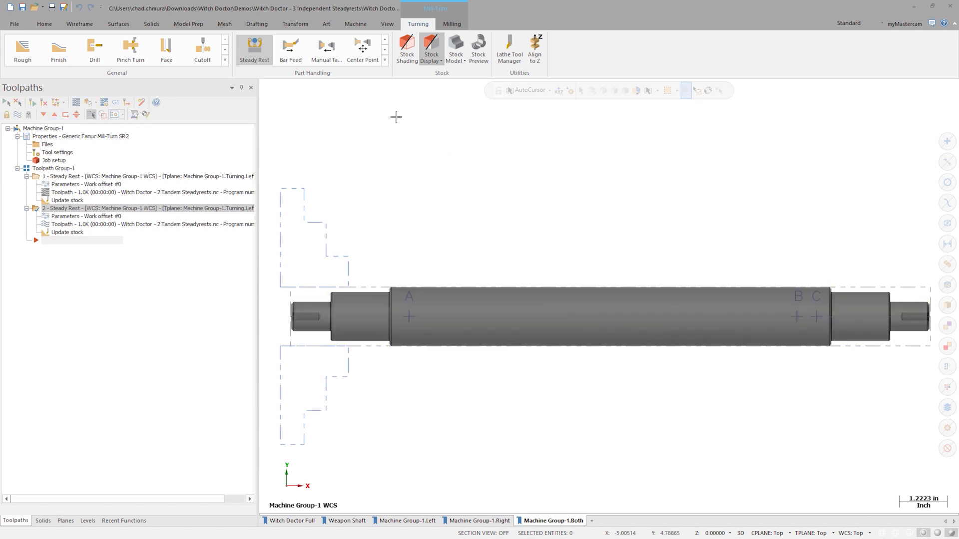
# - Add a linear Steady Rest move sending the left rest to a picked shaft point, Z -3.371
pyautogui.click(256, 54)
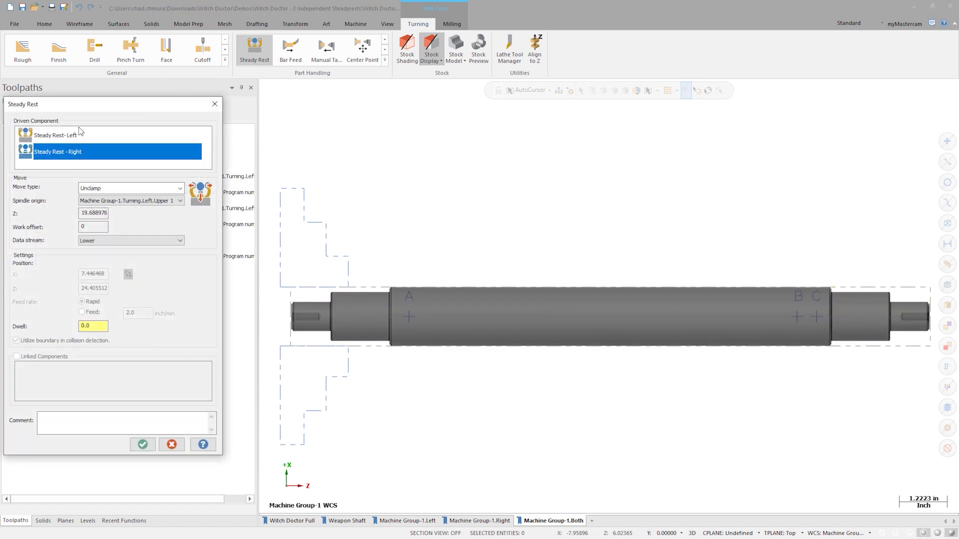
pyautogui.click(74, 135)
pyautogui.click(180, 190)
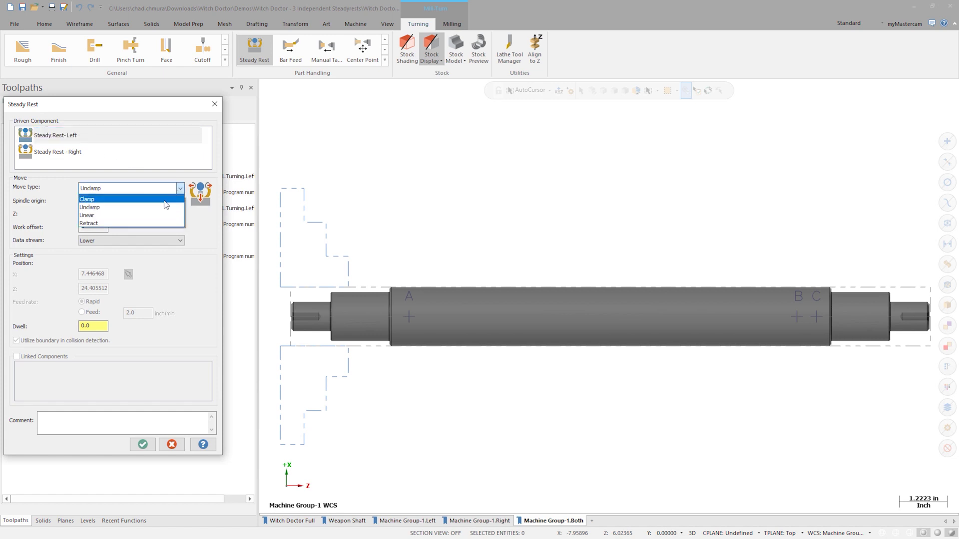
pyautogui.click(151, 218)
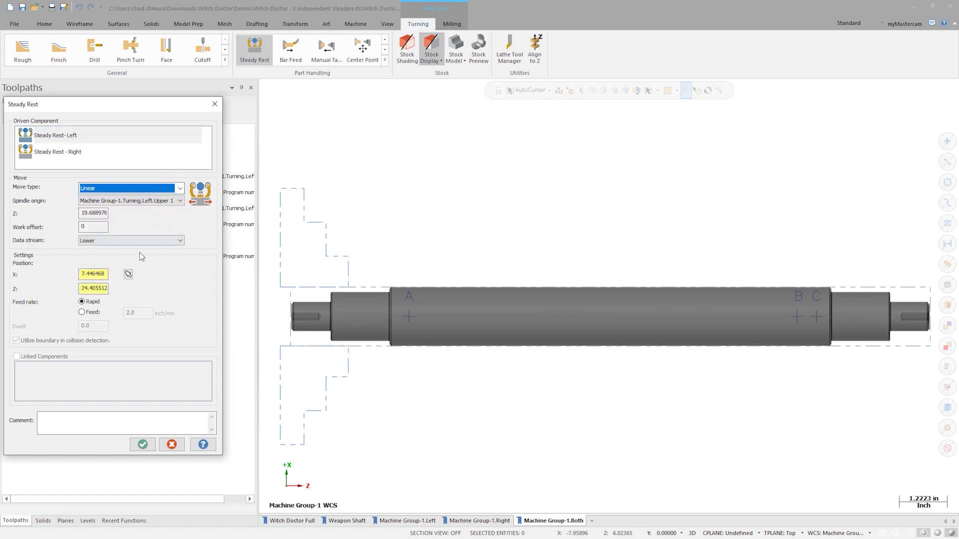
pyautogui.click(128, 274)
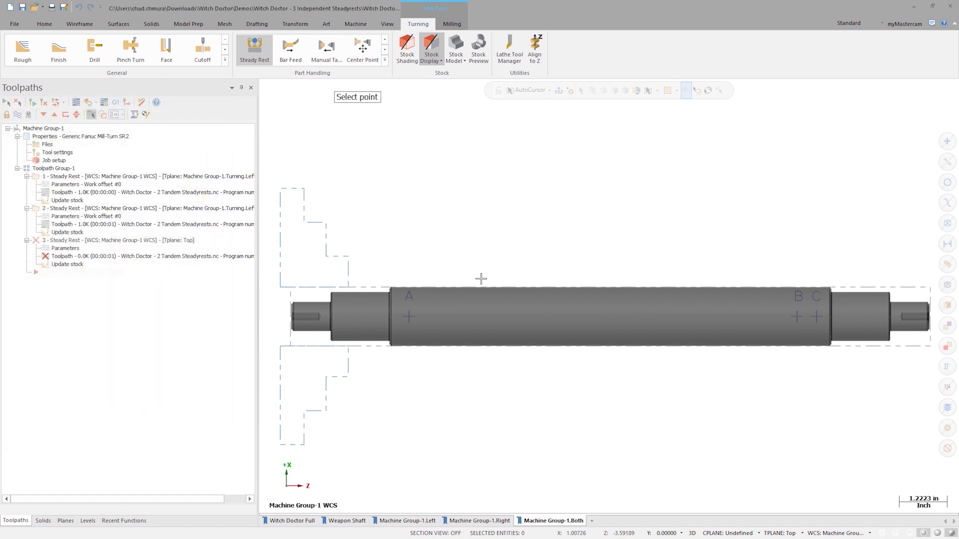
pyautogui.click(797, 318)
pyautogui.click(142, 445)
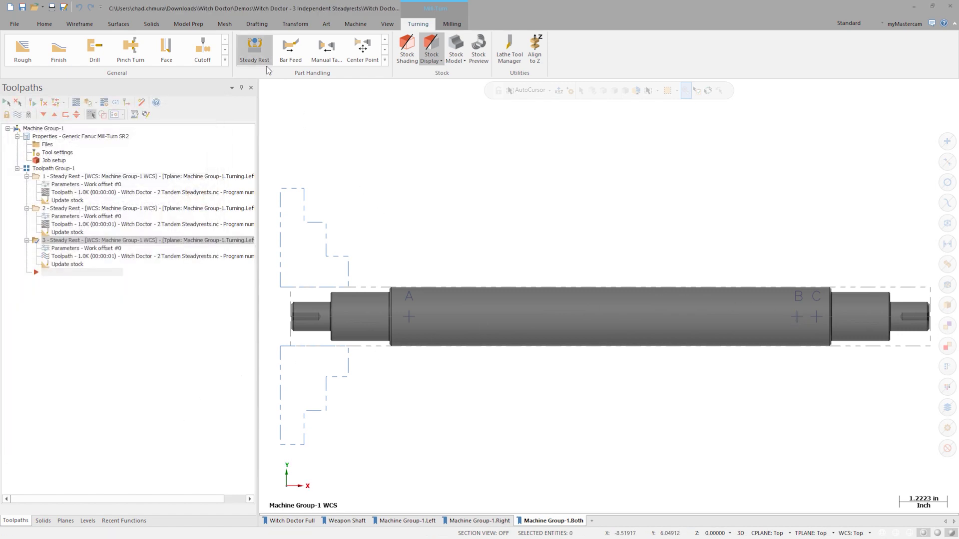
# - Add a linear Steady Rest move sending the right rest to a picked shaft point, Z 26.339
pyautogui.click(266, 63)
pyautogui.click(66, 148)
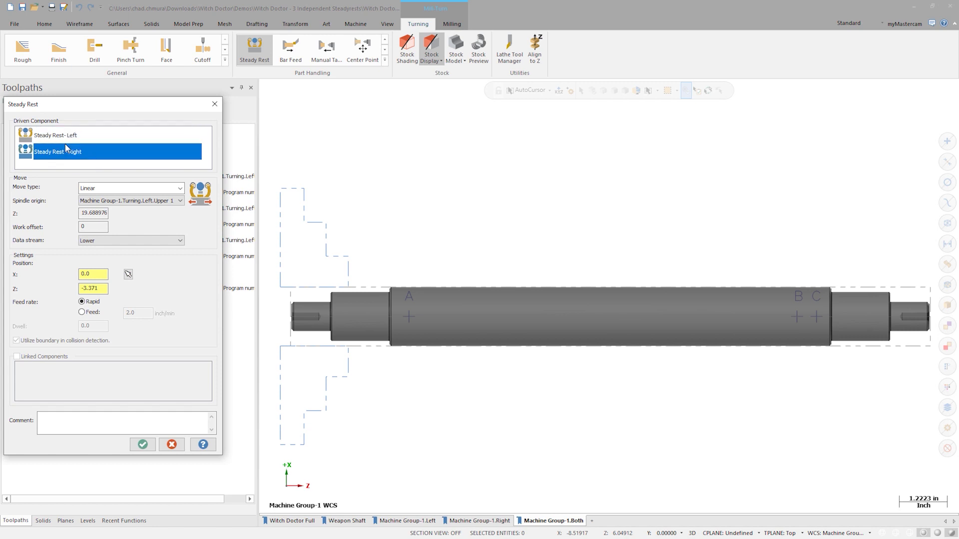
pyautogui.click(128, 274)
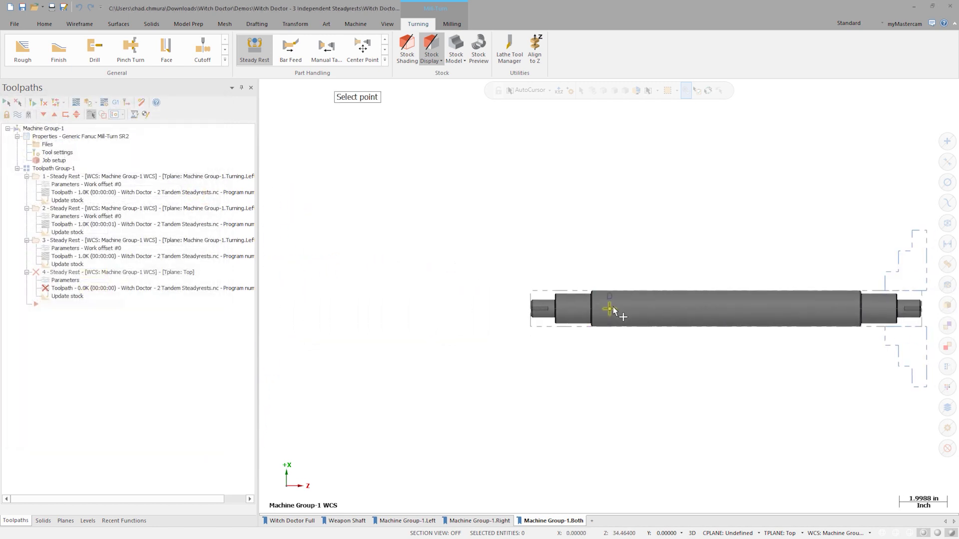
pyautogui.click(613, 311)
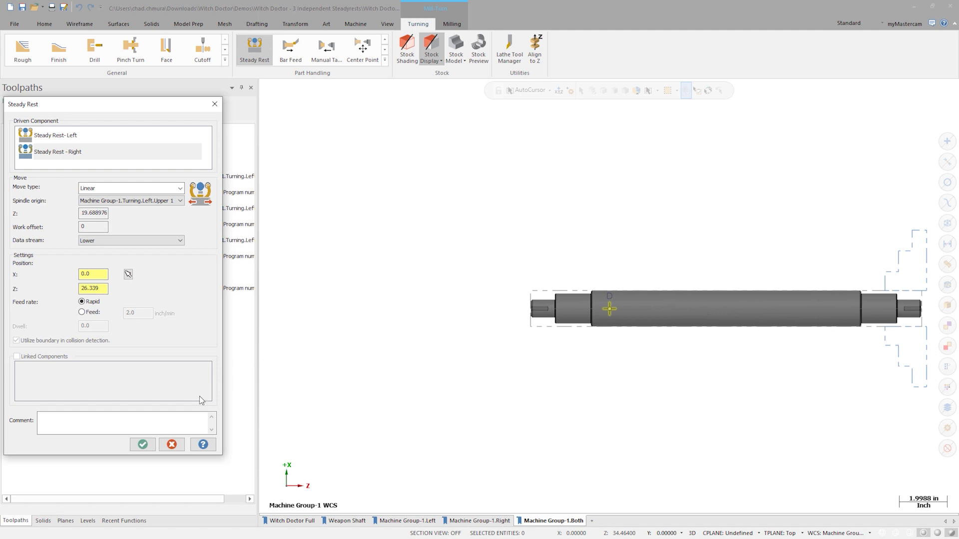
pyautogui.click(143, 445)
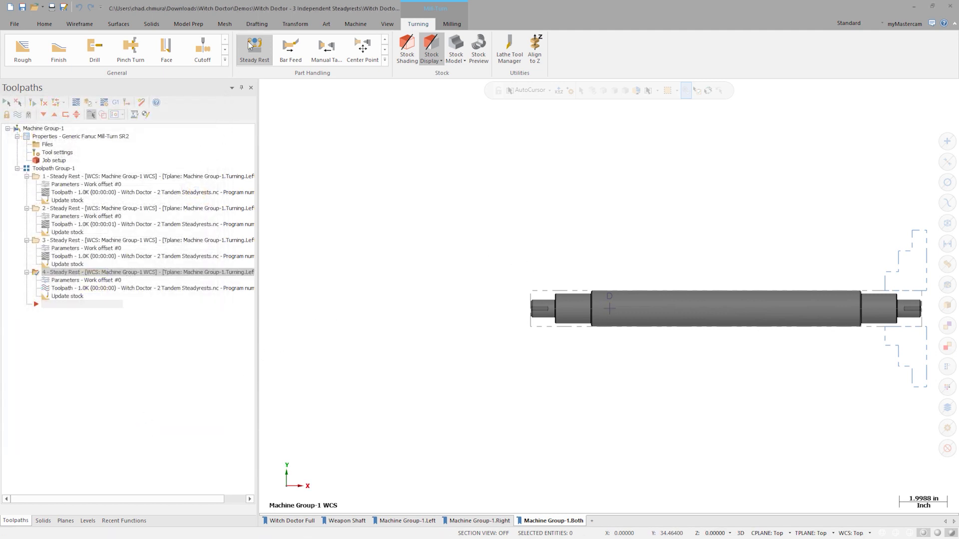
# - Add a Steady Rest operation that clamps the left steady rest
pyautogui.click(55, 135)
pyautogui.click(125, 188)
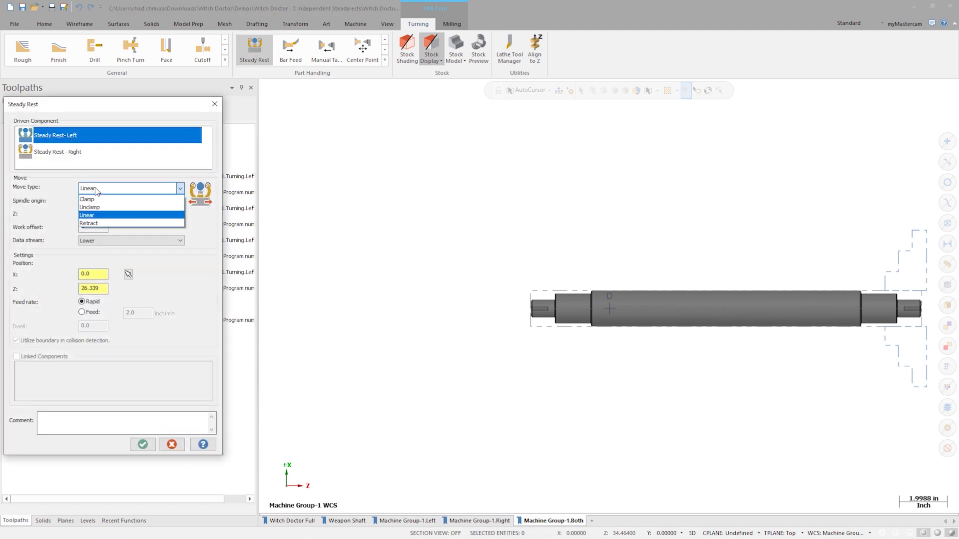
pyautogui.click(99, 201)
pyautogui.click(143, 444)
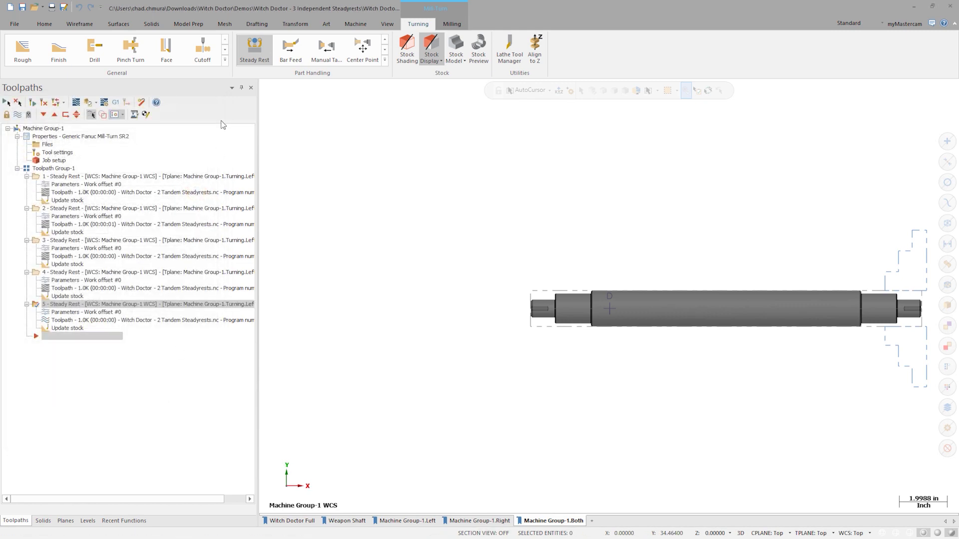
# - Add a Steady Rest operation that clamps the right steady rest
pyautogui.click(253, 47)
pyautogui.click(57, 152)
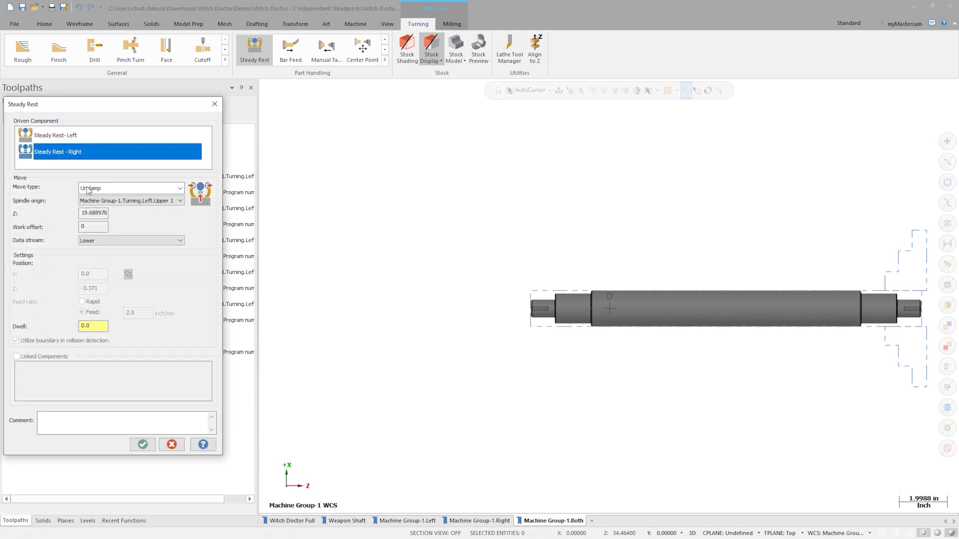
pyautogui.click(99, 188)
pyautogui.click(94, 202)
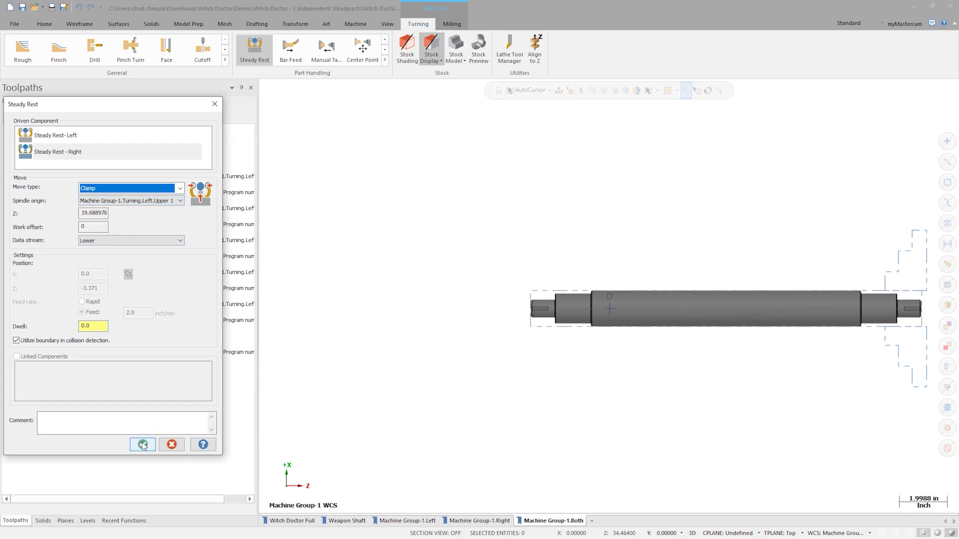
pyautogui.click(143, 444)
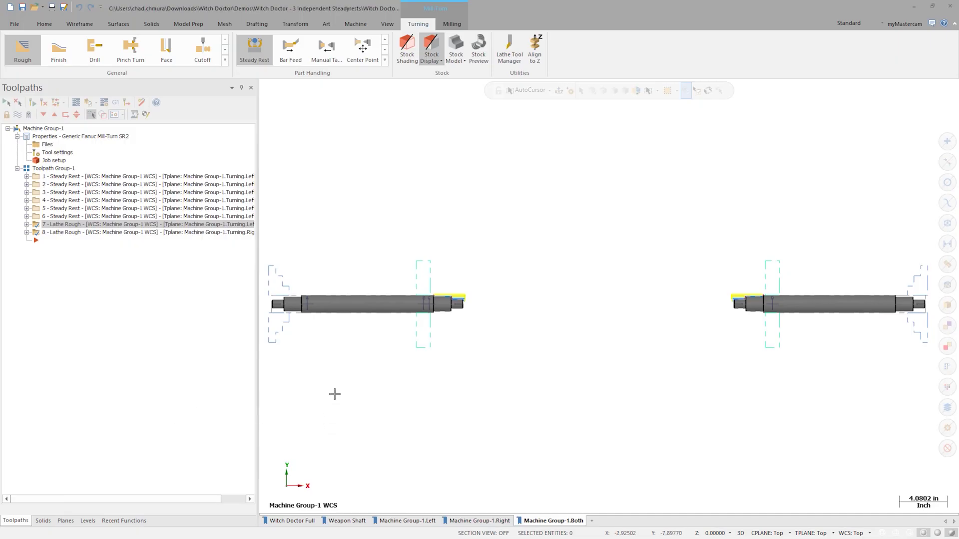
pyautogui.click(384, 61)
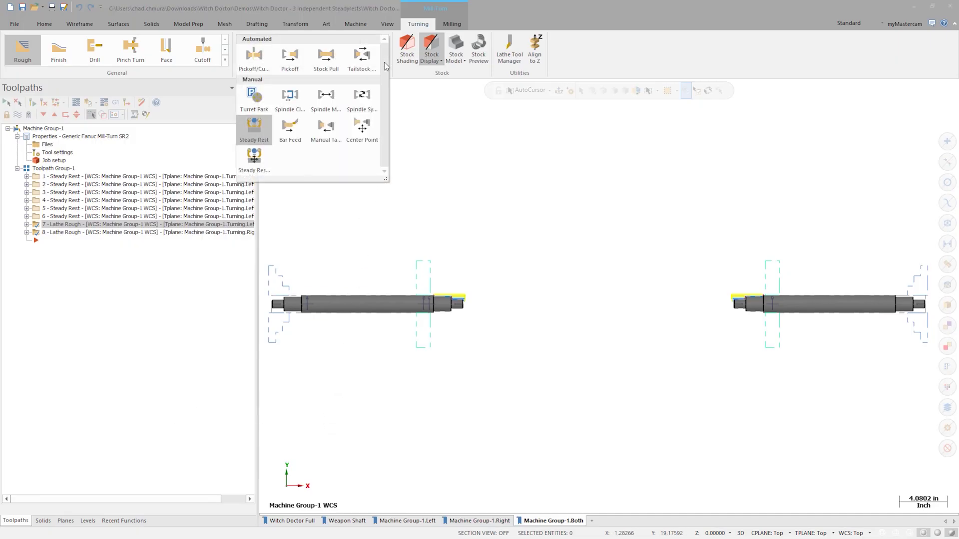
# - Add a Turret Park operation moving the tool spindle to Upper Park Left
pyautogui.click(260, 100)
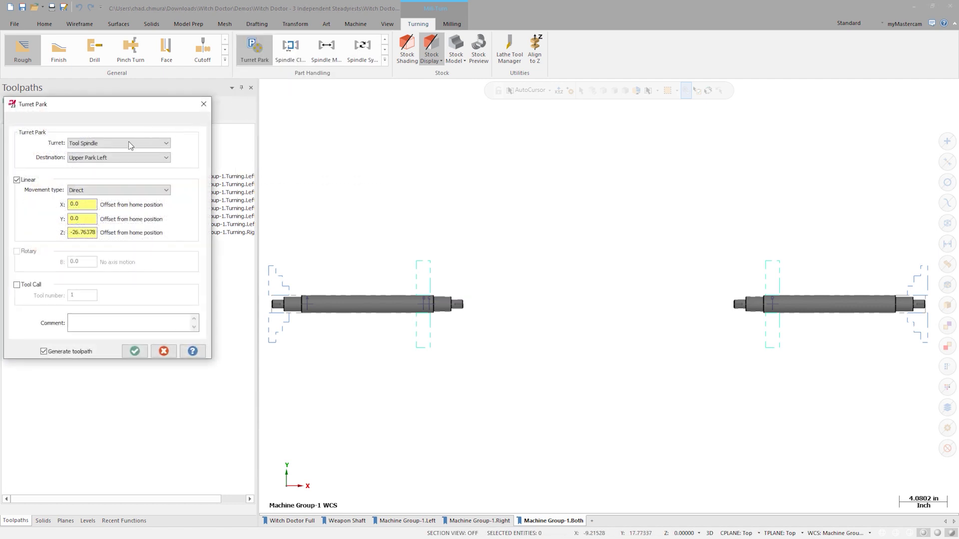
pyautogui.click(132, 352)
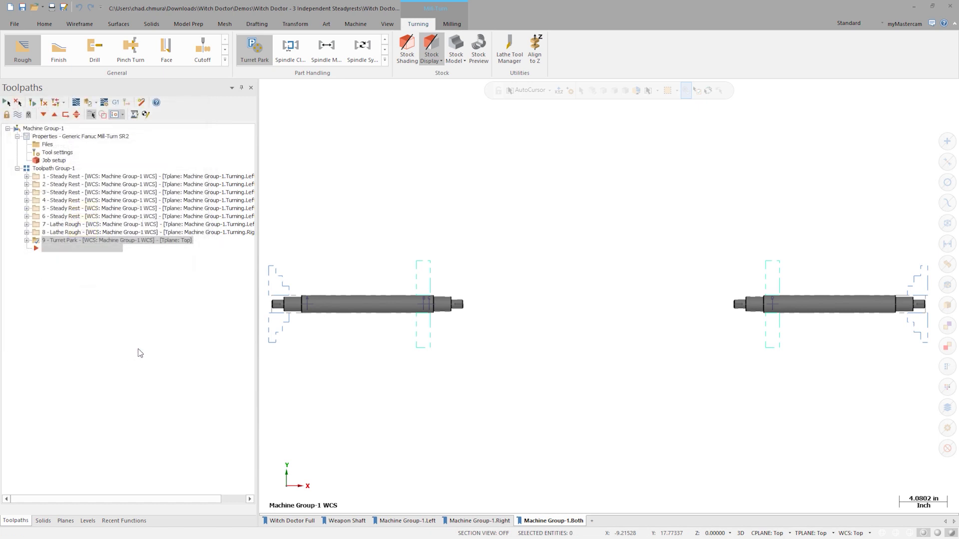
pyautogui.click(385, 61)
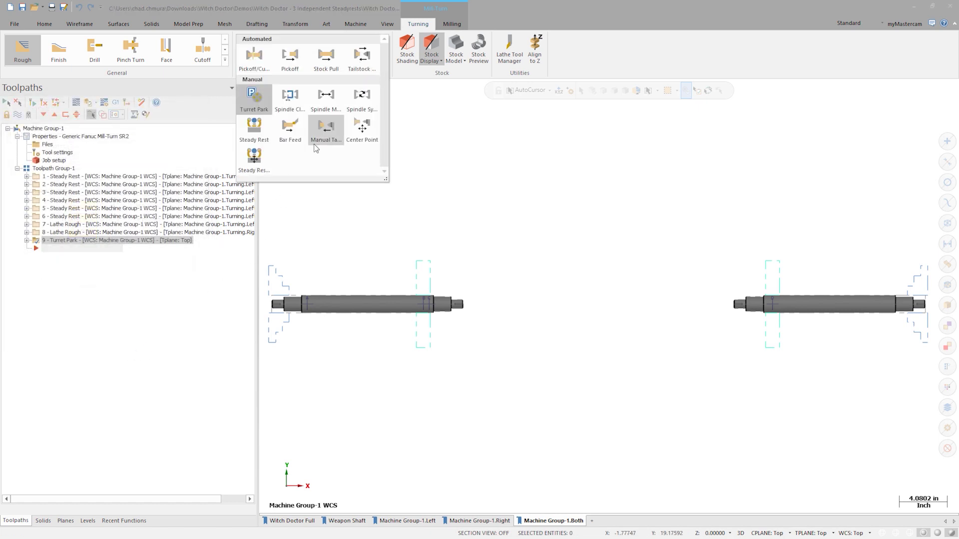
# - Start a left-spindle Pickoff using the Pickoff with Steady Rest Support strategy
pyautogui.click(289, 56)
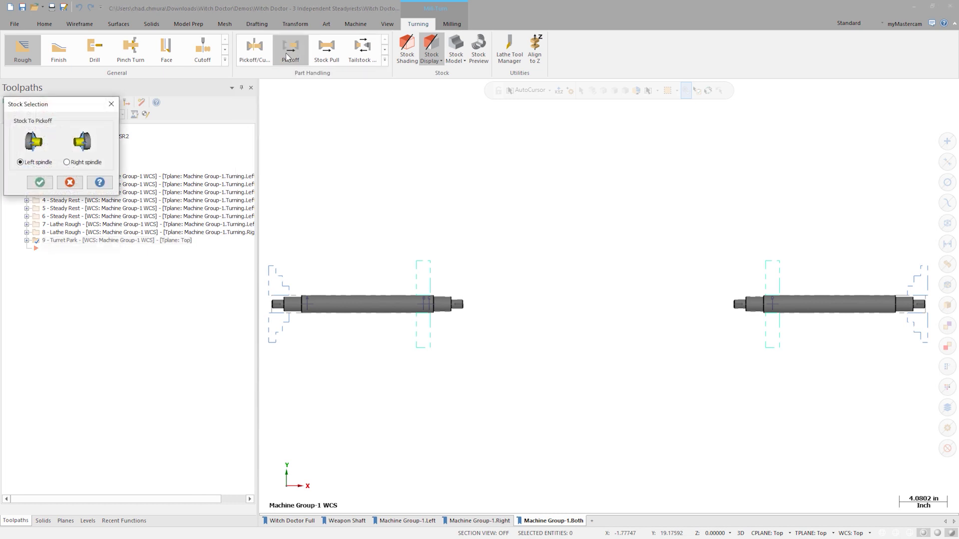
pyautogui.click(40, 182)
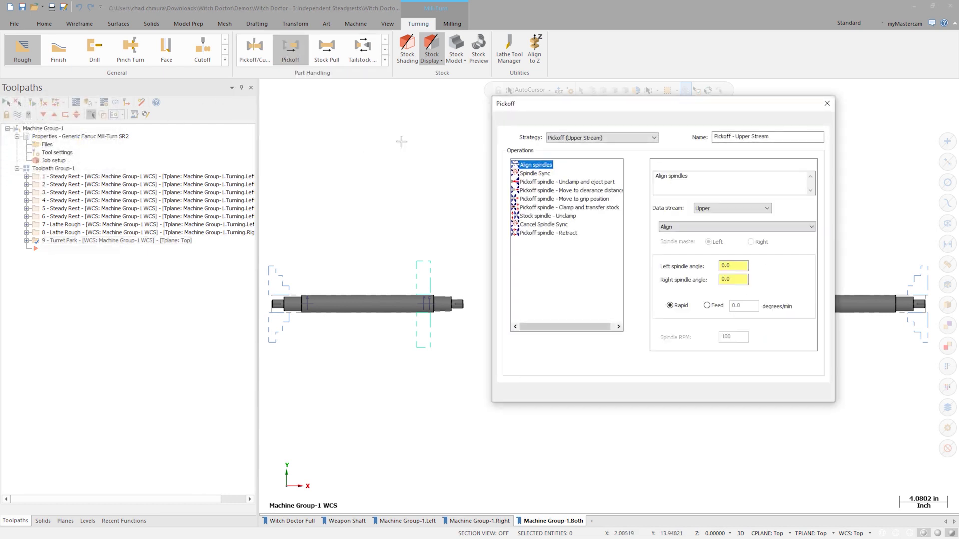
pyautogui.click(560, 139)
pyautogui.click(567, 160)
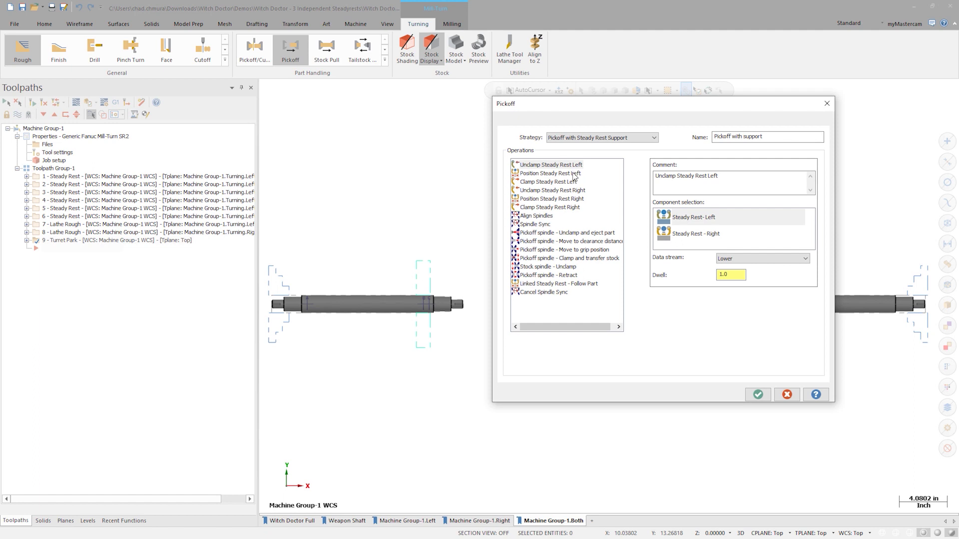
pyautogui.click(574, 174)
# - Position the left rest at point A (Z -13.26) and right rest at Z -2.871, and generate the pickoff
pyautogui.click(759, 318)
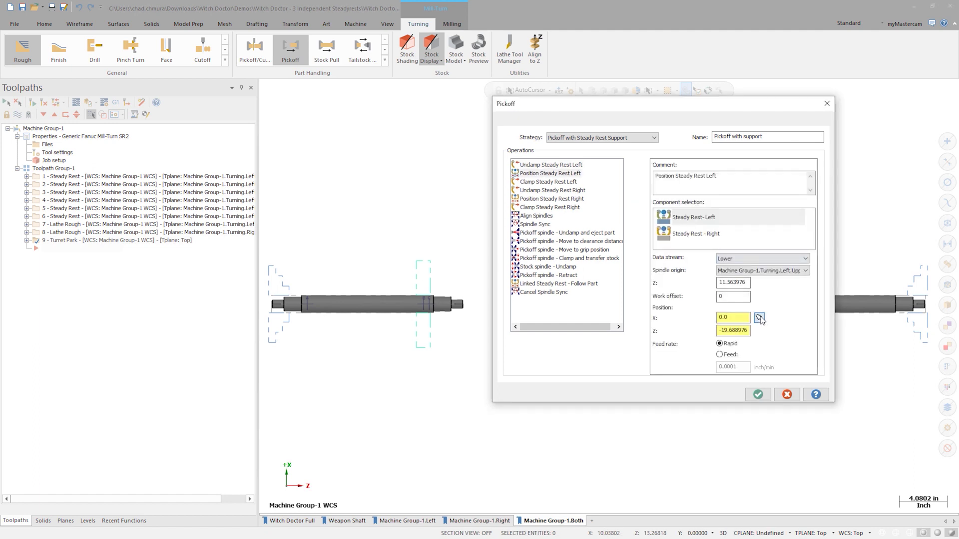
pyautogui.scroll(5, 357, 312)
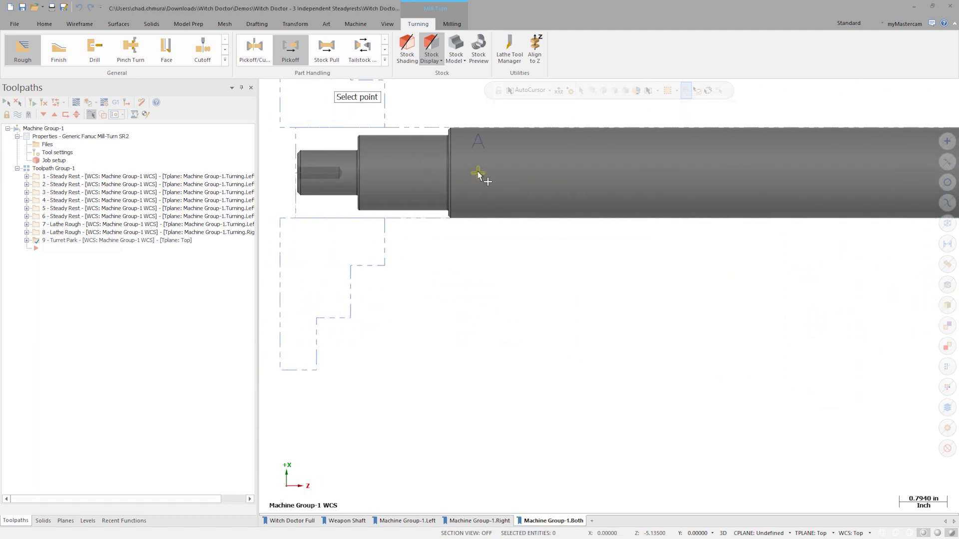
pyautogui.click(478, 174)
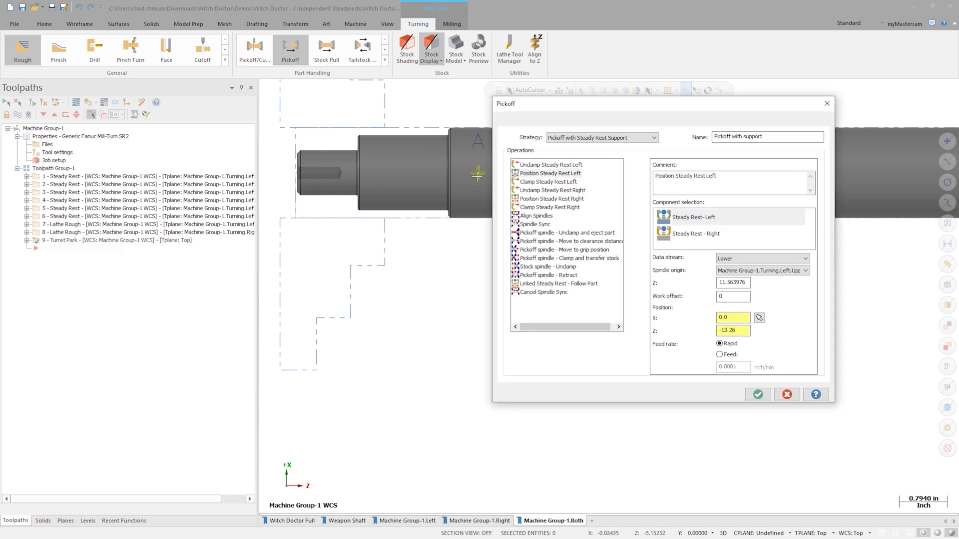
pyautogui.click(567, 199)
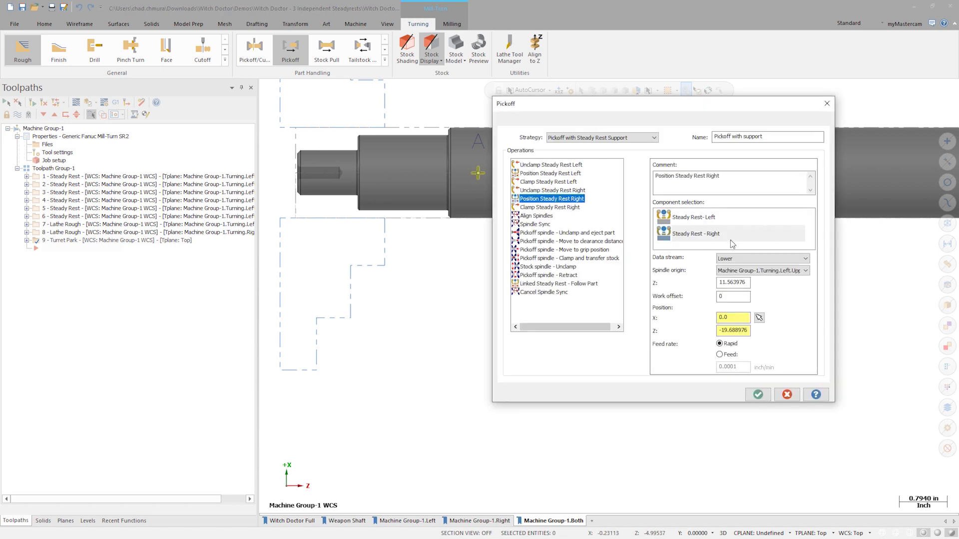
pyautogui.click(759, 318)
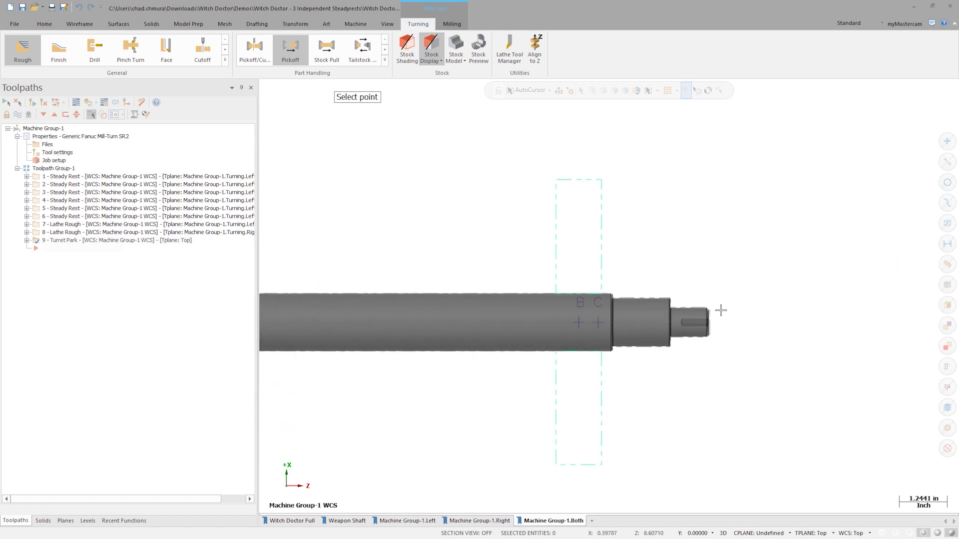
pyautogui.click(609, 327)
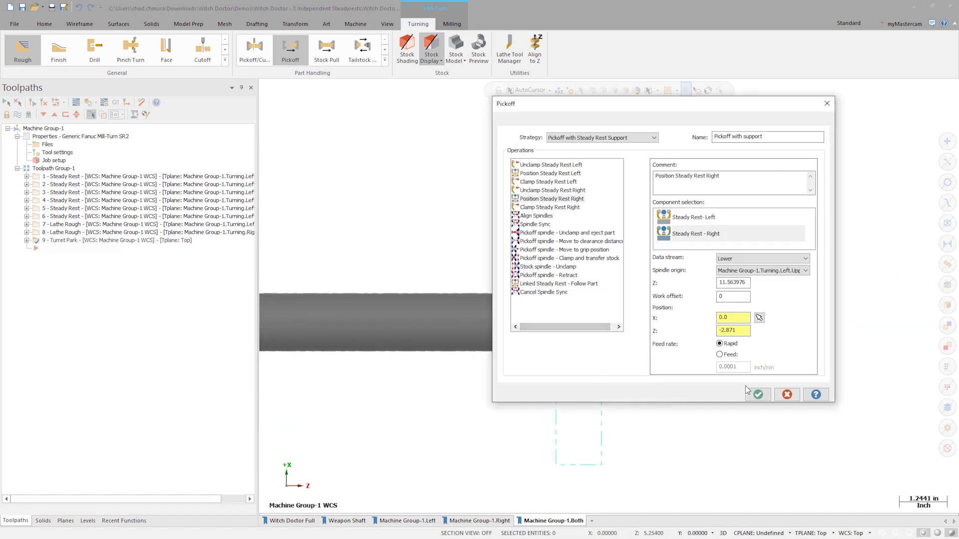
pyautogui.click(757, 394)
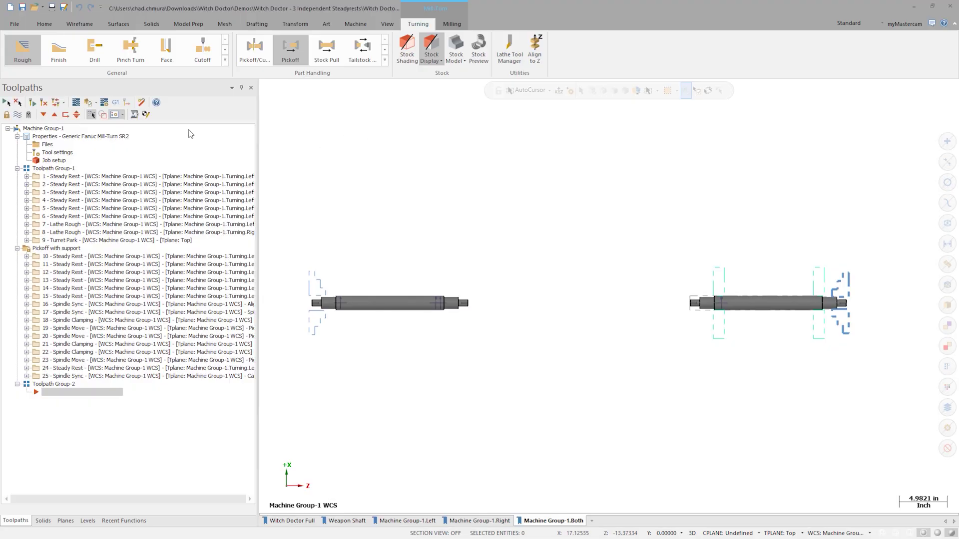
# - Select Machine Group-1 and process its operations into Code Expert
pyautogui.click(55, 128)
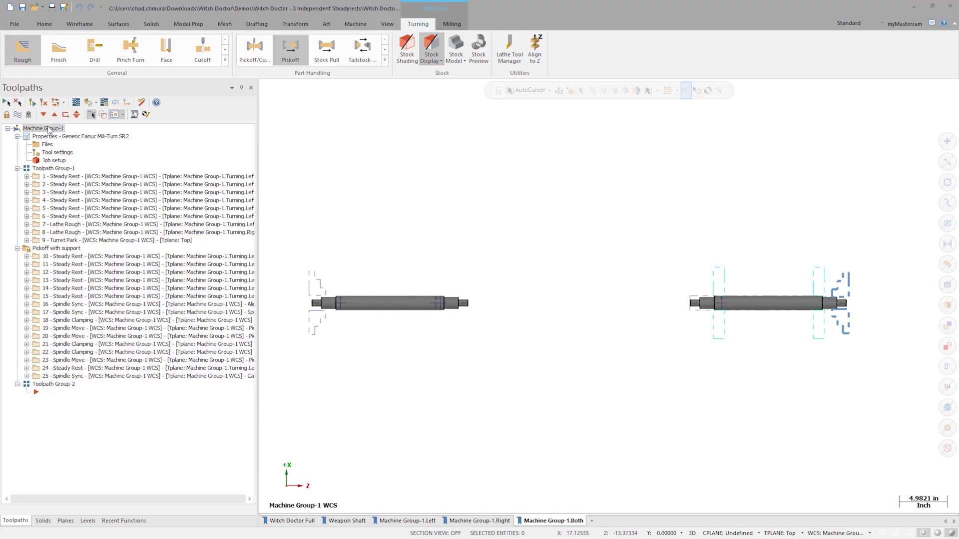
pyautogui.click(114, 103)
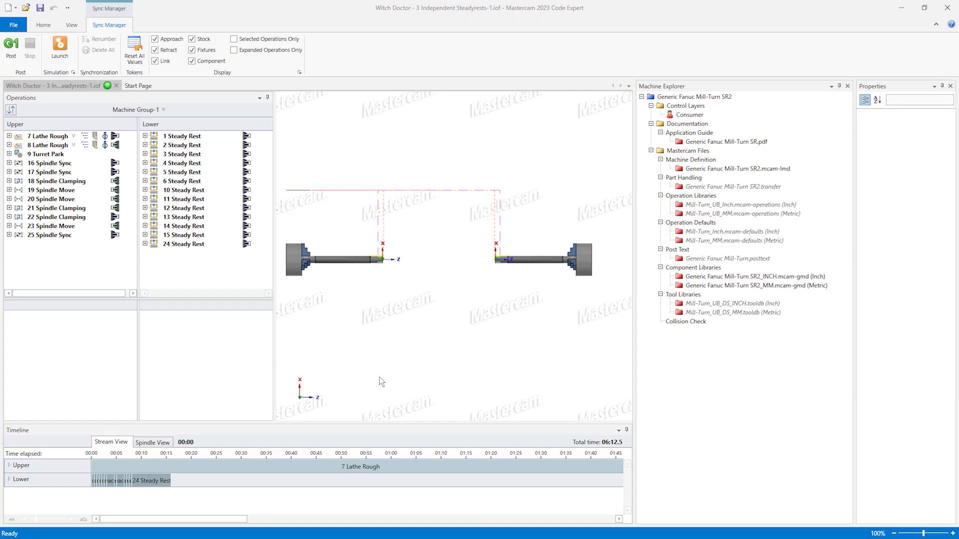
# - Sync 7 Lathe Rough's Approach and 8 Lathe Rough's End with 6 Steady Rest
pyautogui.click(381, 382)
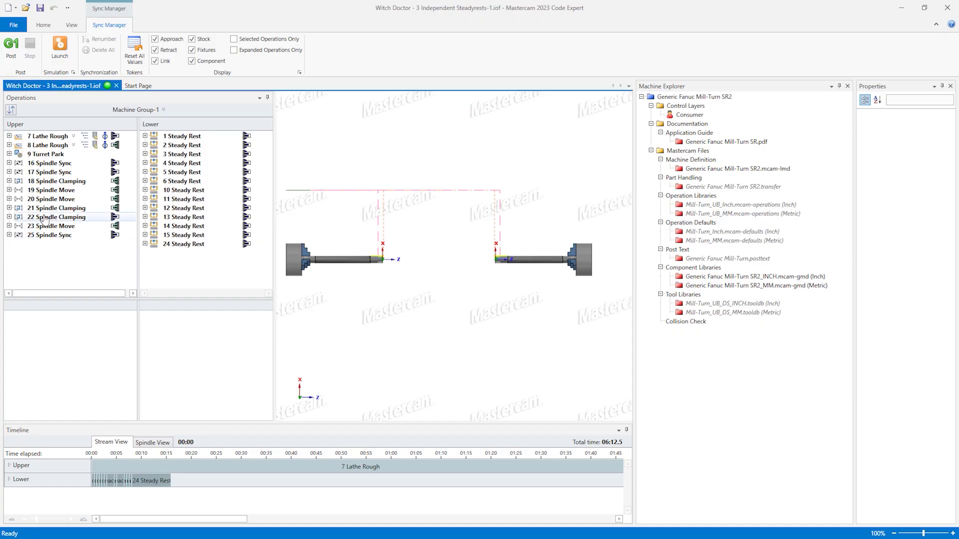
pyautogui.click(9, 136)
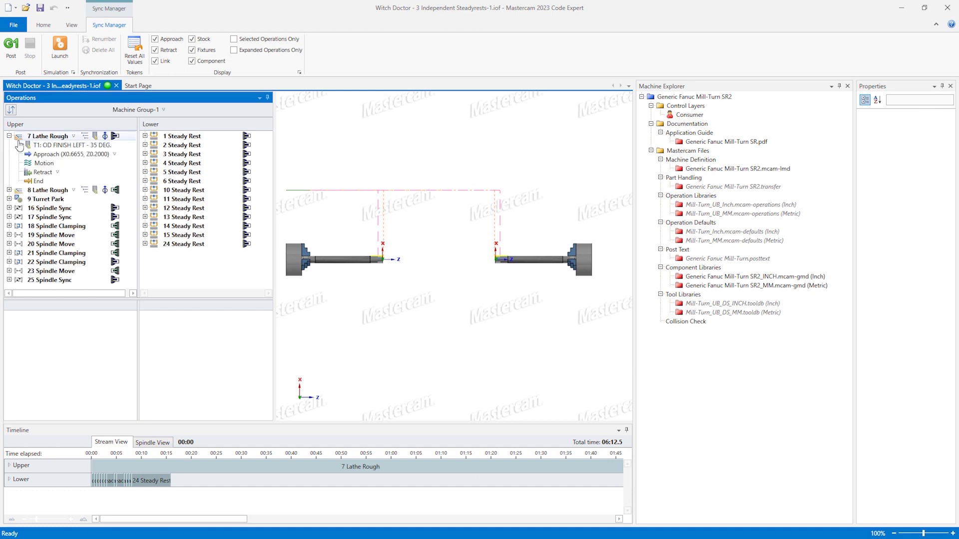
pyautogui.click(145, 181)
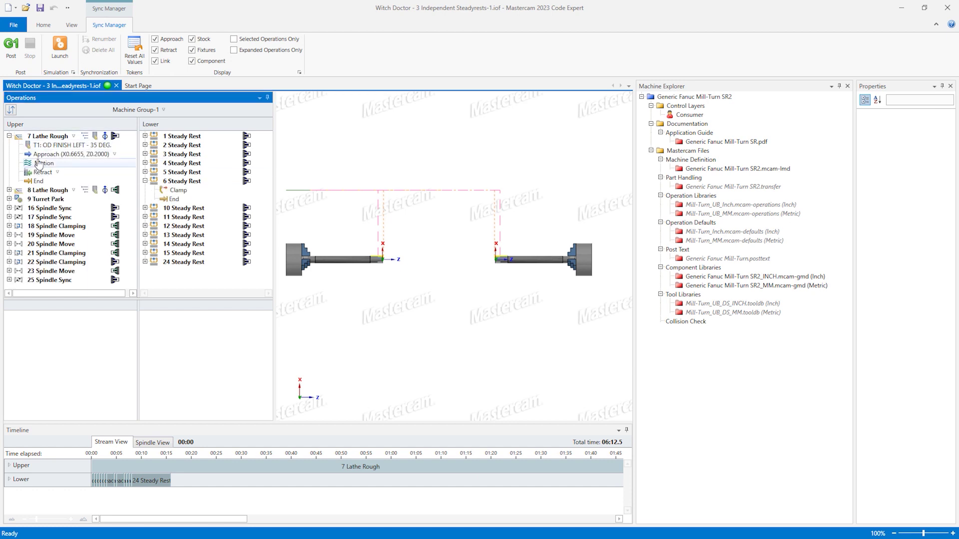
pyautogui.moveTo(71, 154); pyautogui.dragTo(165, 200)
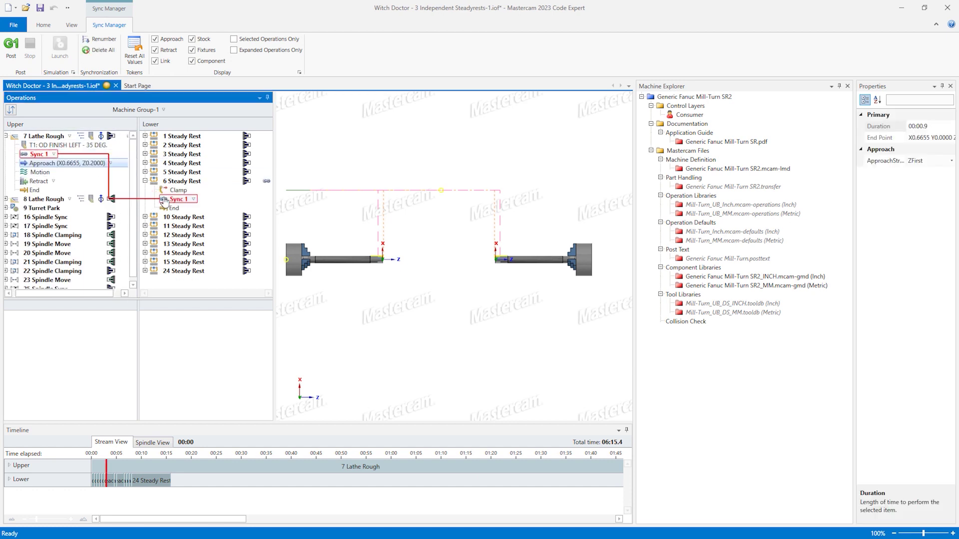
pyautogui.click(6, 199)
pyautogui.moveTo(35, 234); pyautogui.dragTo(177, 213)
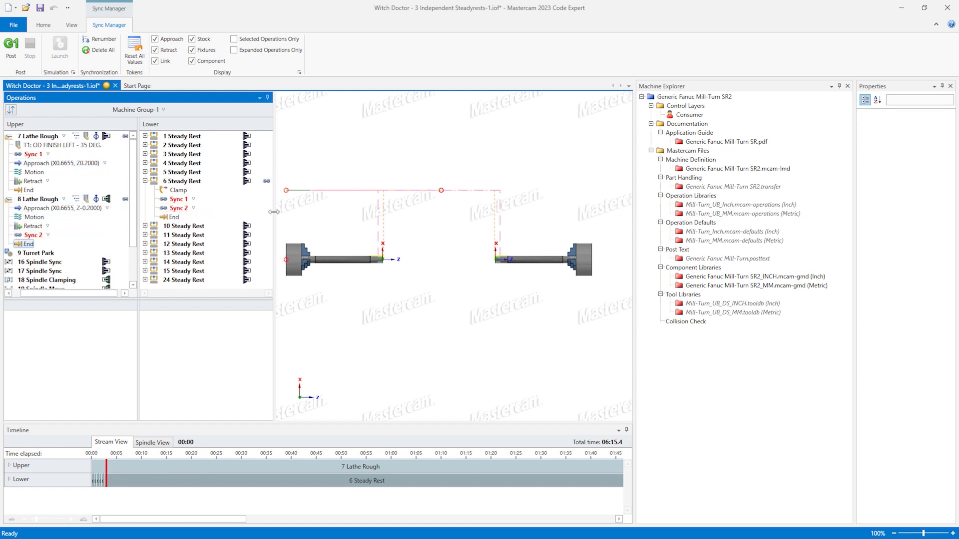
pyautogui.moveTo(273, 212); pyautogui.dragTo(301, 212)
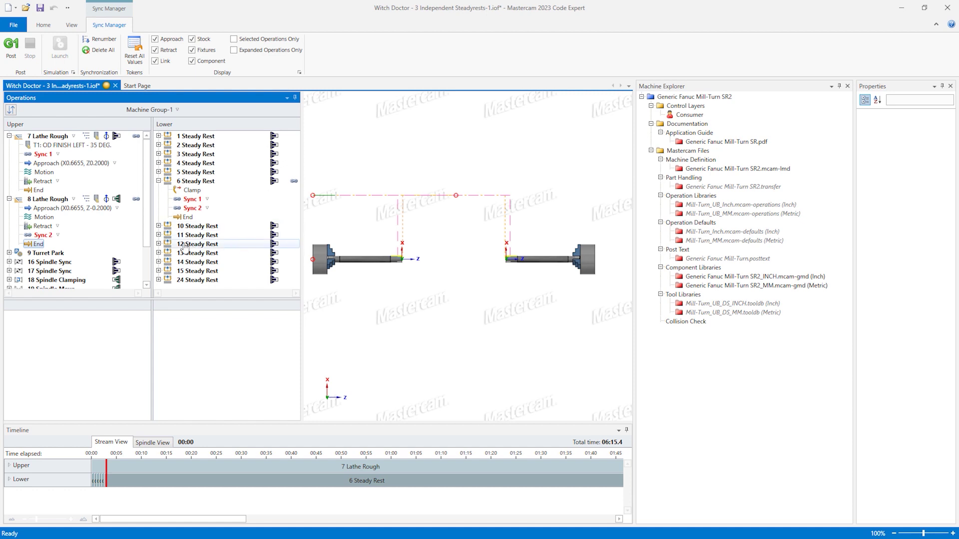
pyautogui.scroll(-2, 147, 240)
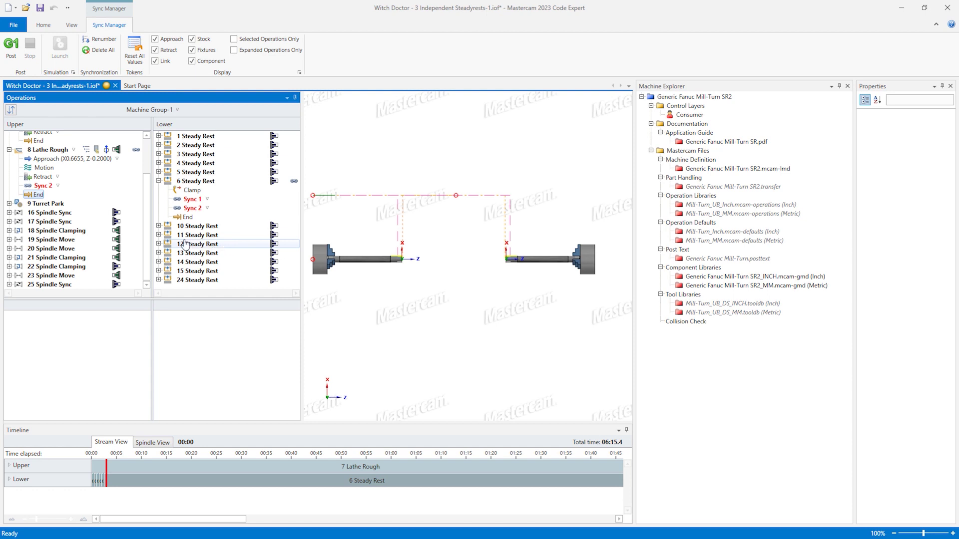
pyautogui.click(9, 212)
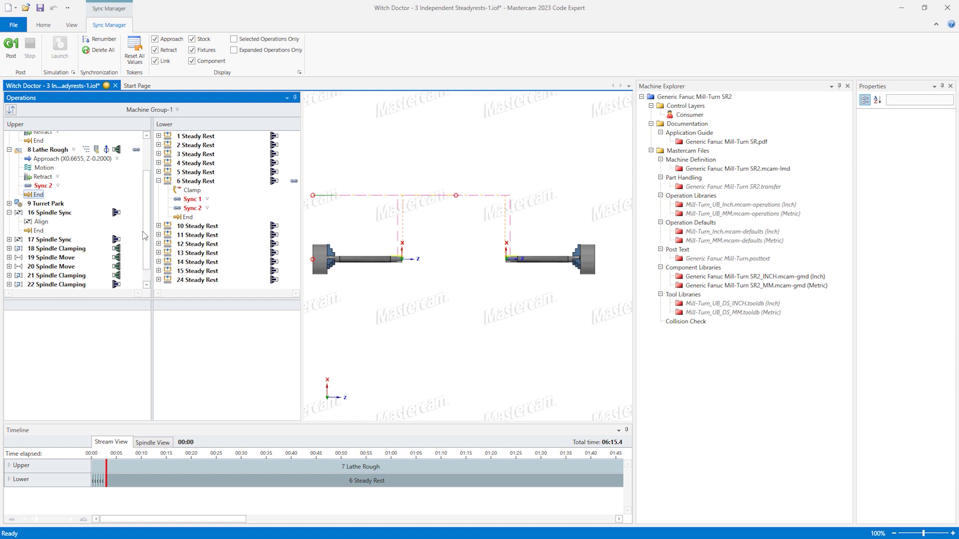
# - Sync 16 Spindle Sync's Align to 15 Steady Rest, 23 Spindle Move's Home and End to 24 Steady Rest, then simulate
pyautogui.click(159, 271)
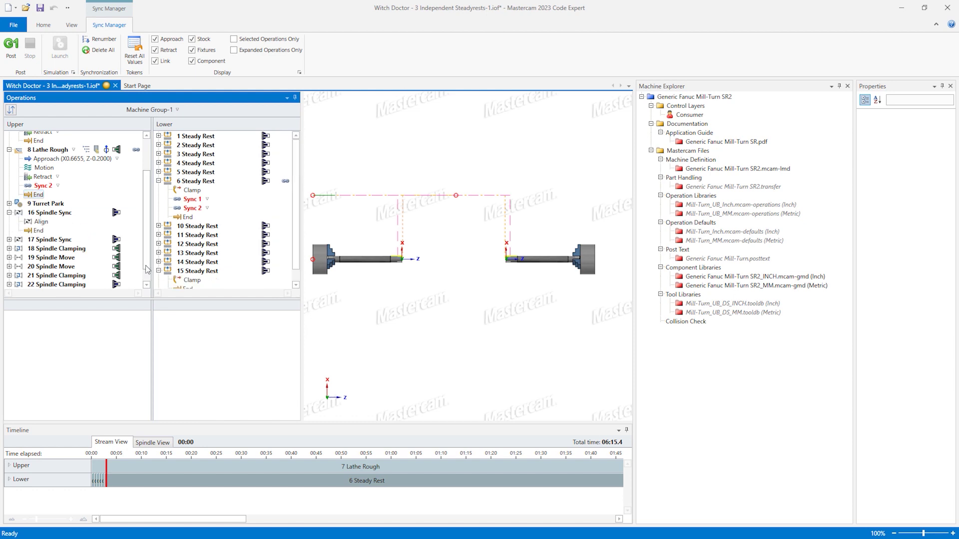
pyautogui.moveTo(43, 227); pyautogui.dragTo(184, 258)
pyautogui.scroll(-1, 132, 250)
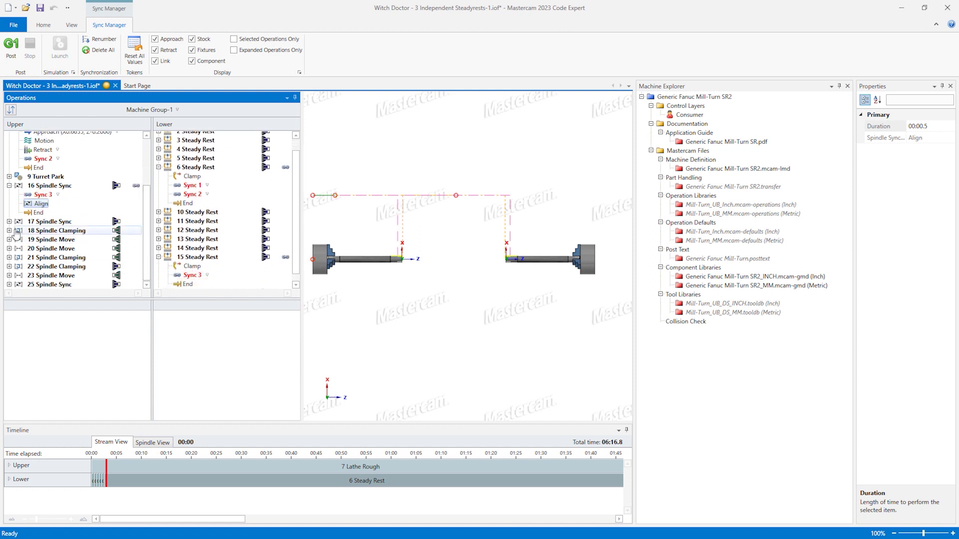
pyautogui.click(9, 276)
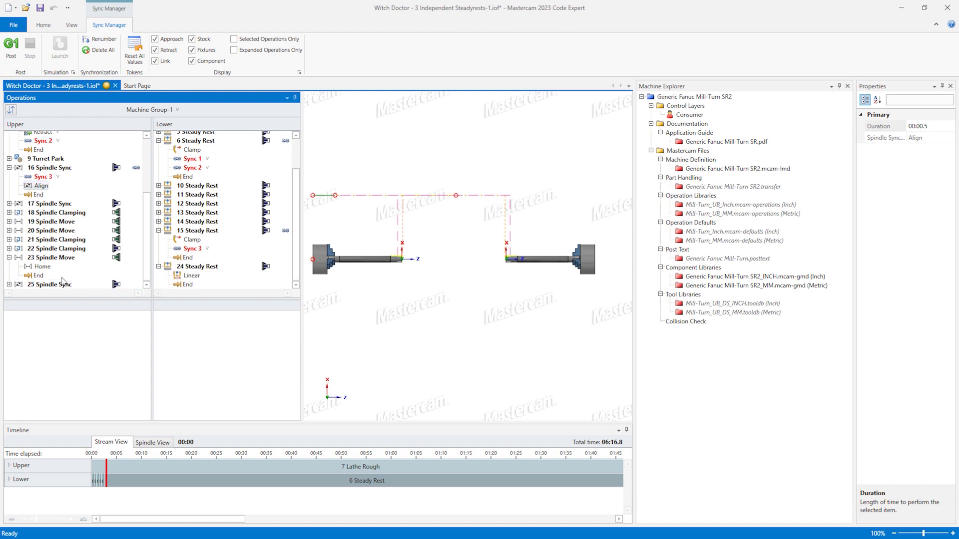
pyautogui.moveTo(172, 271); pyautogui.dragTo(176, 278)
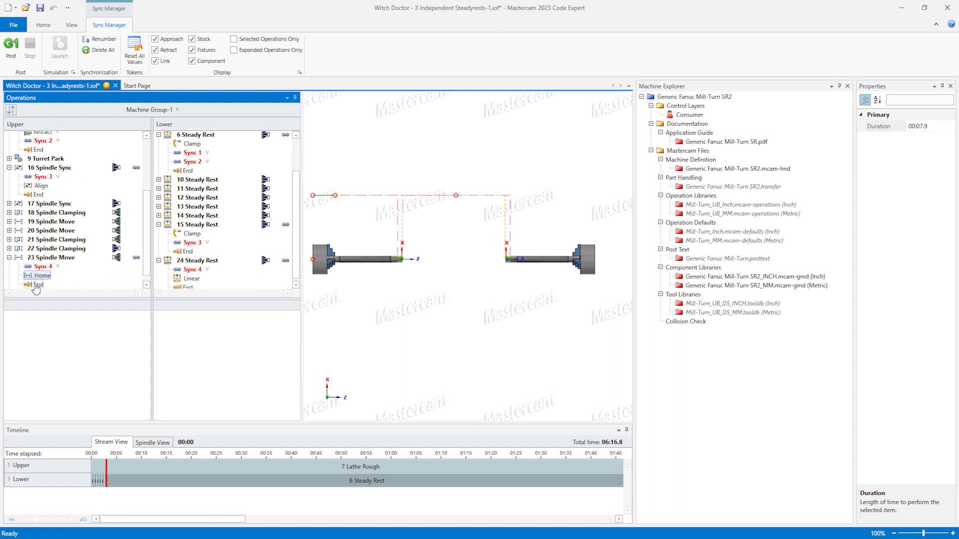
pyautogui.moveTo(35, 287); pyautogui.dragTo(182, 290)
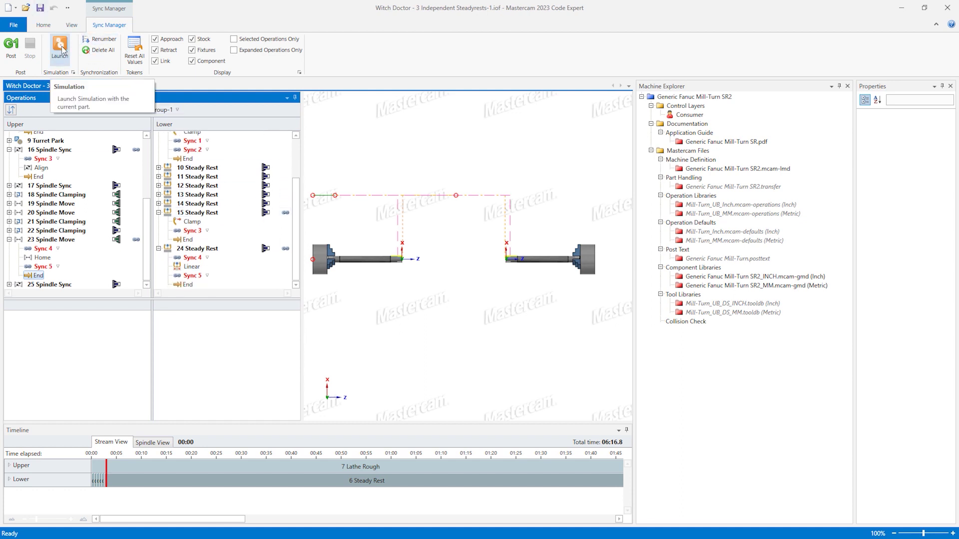
pyautogui.click(60, 46)
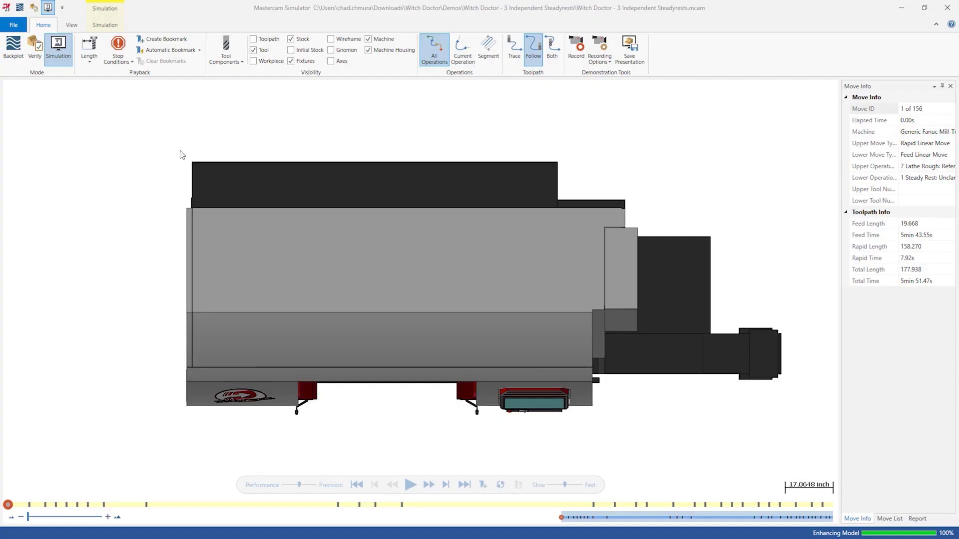
# - Hide the machine housing and play the synced program on loop in the Simulator
pyautogui.click(388, 50)
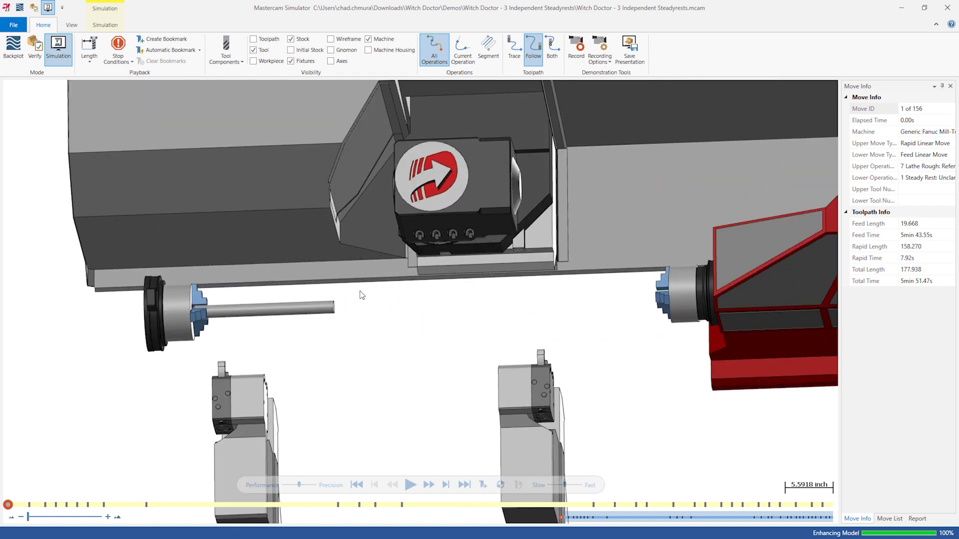
pyautogui.click(501, 483)
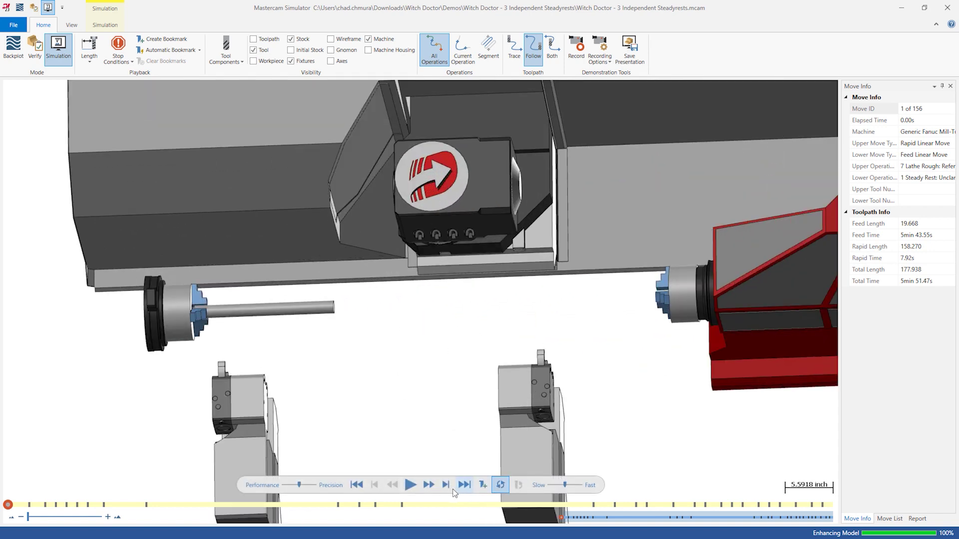
pyautogui.click(409, 485)
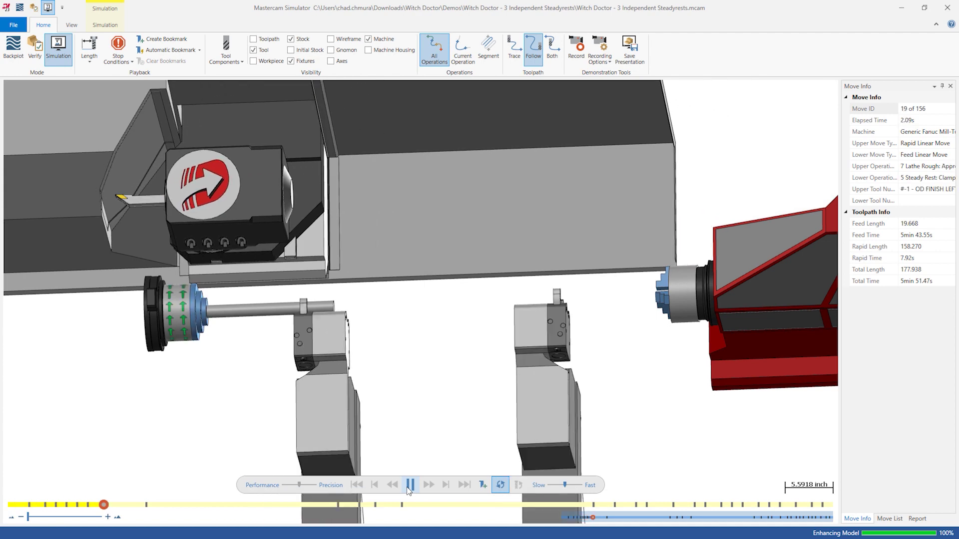